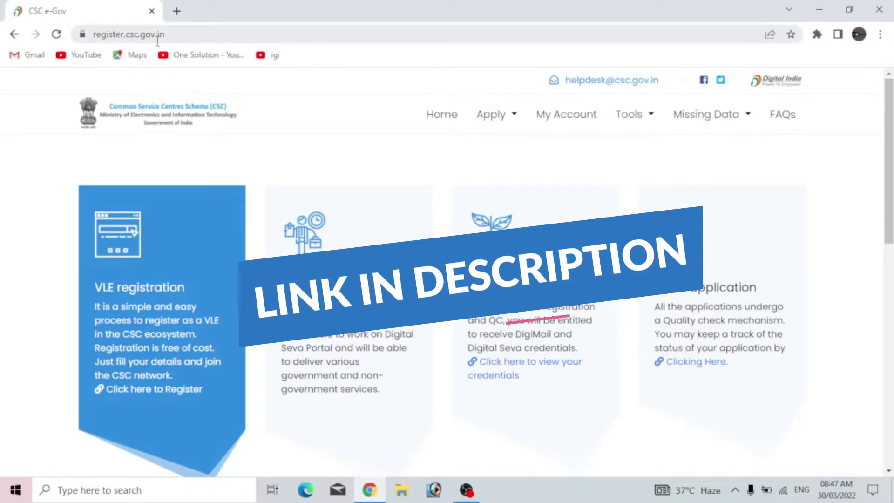
Log in to My Account by FINGERPRINT, entering the captcha, accepting both consents and capturing.
left_click(574, 122)
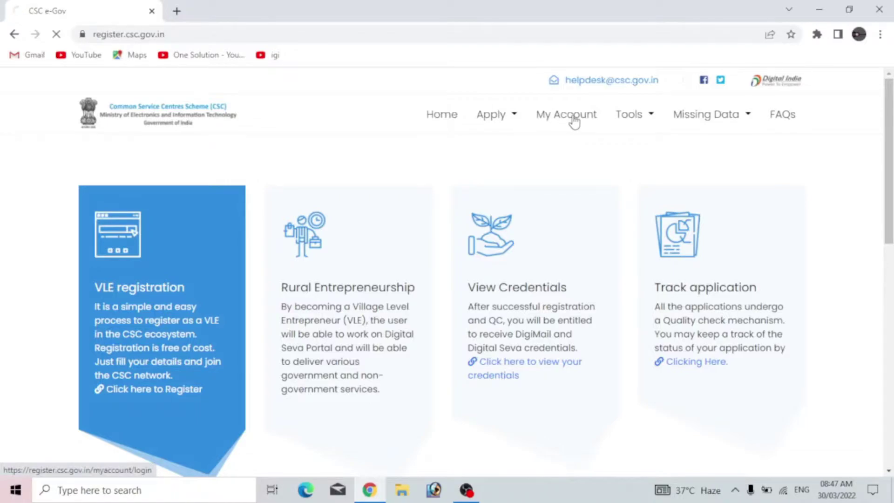
scroll(610, 247, "down", 2)
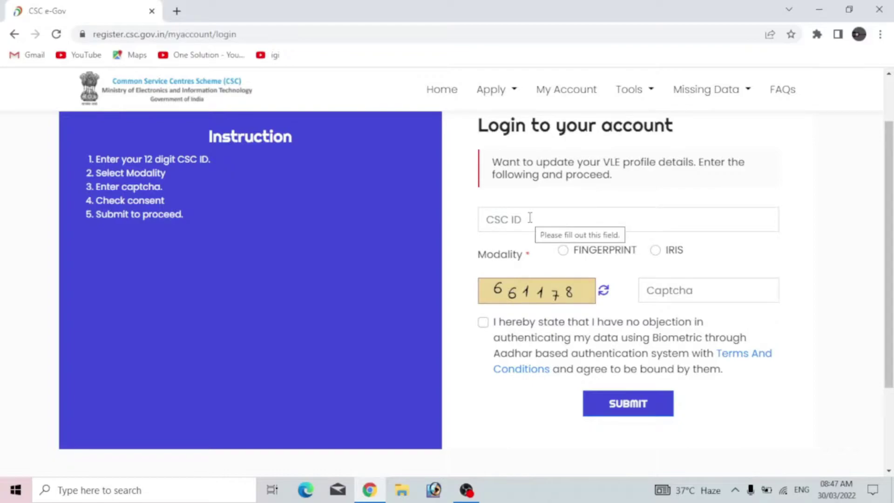
left_click(564, 251)
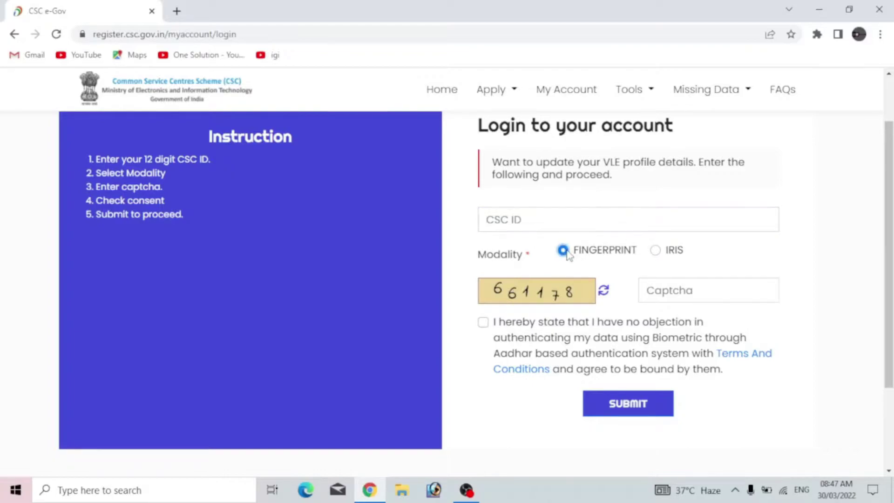
left_click(708, 296)
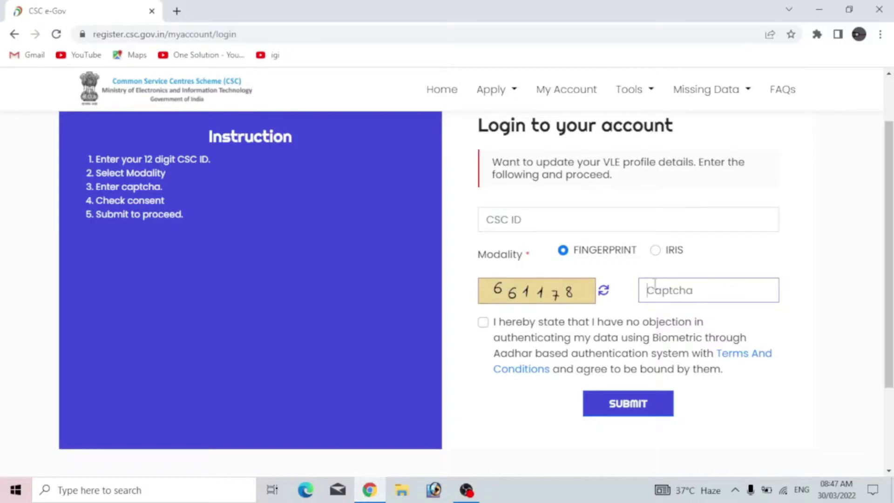
left_click(483, 321)
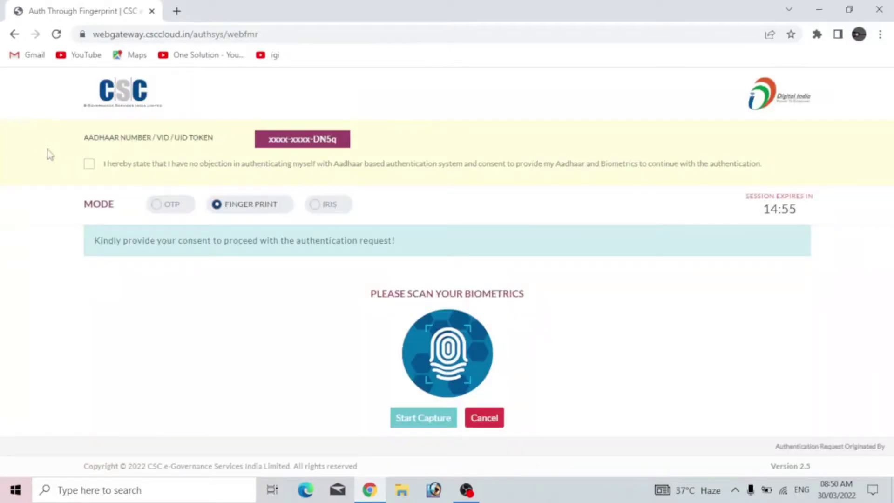
left_click(89, 165)
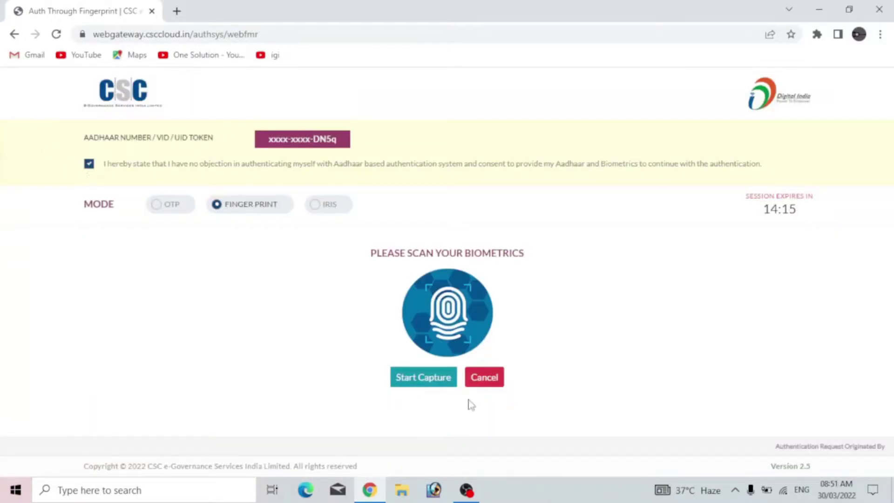
left_click(415, 383)
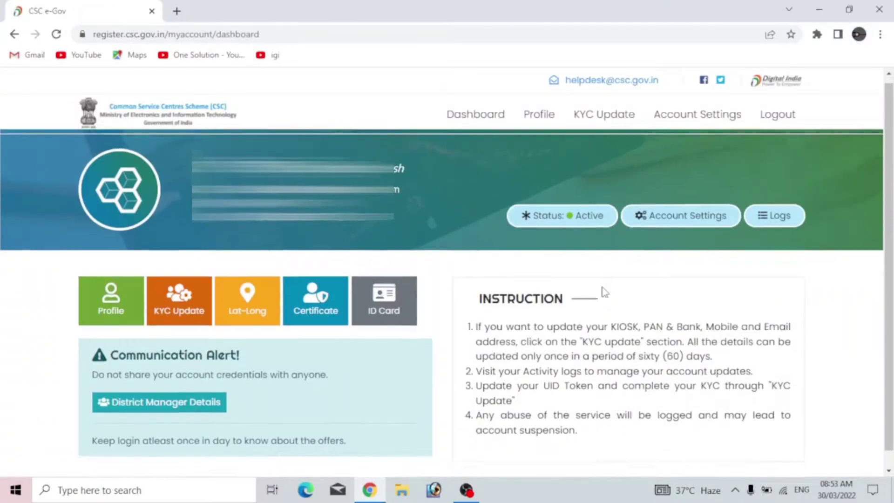
Open KYC Update and its Communication details form.
scroll(604, 261, "down", 1)
scroll(603, 260, "up", 1)
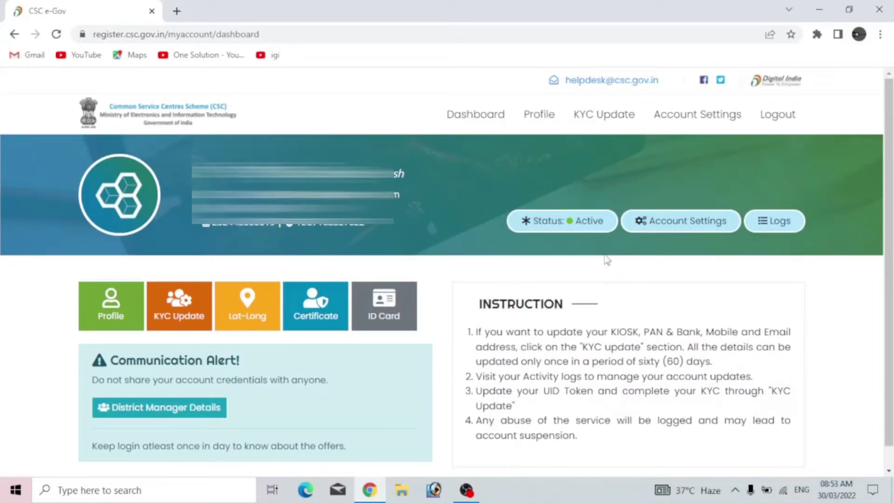
left_click(596, 124)
scroll(612, 213, "down", 1)
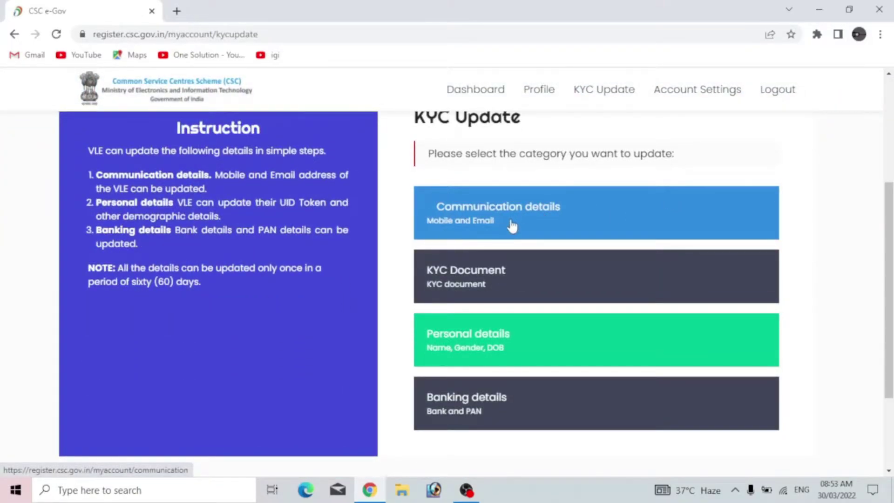
left_click(527, 219)
Enter the new mobile number, request an OTP for it, then reset the form.
scroll(596, 246, "down", 1)
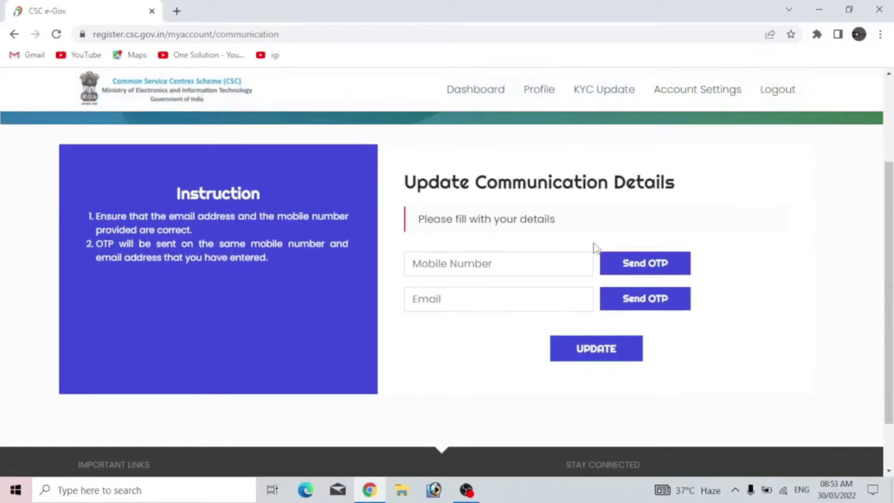
left_click(469, 258)
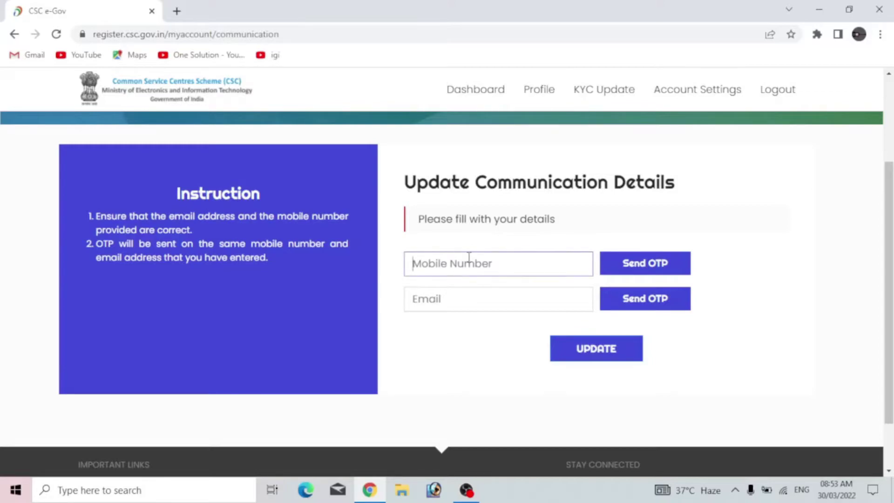
left_click(626, 263)
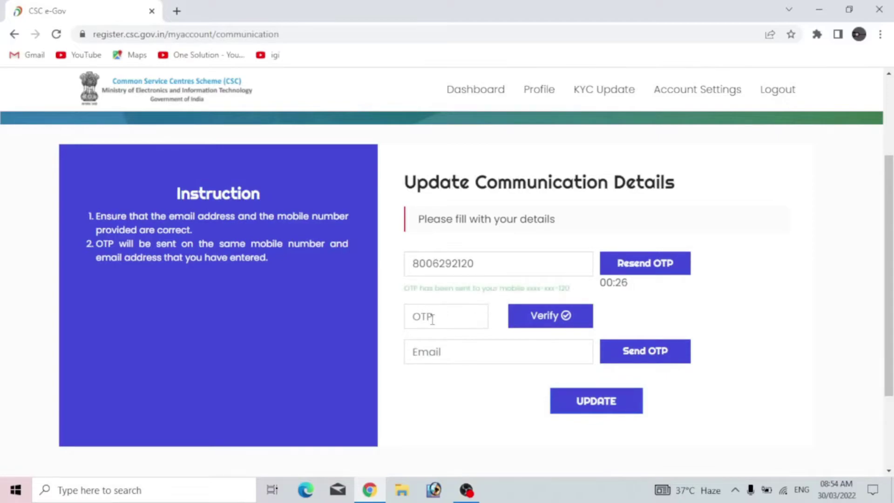
left_click(552, 317)
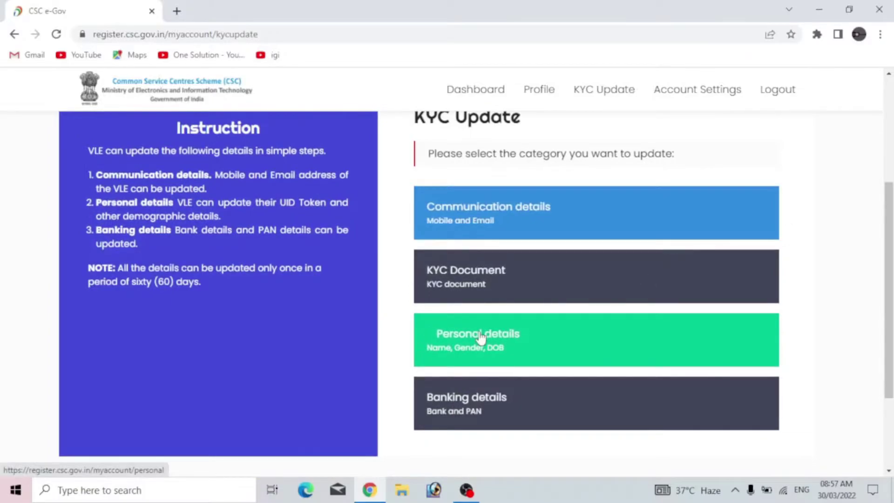
left_click(481, 336)
scroll(543, 320, "down", 1)
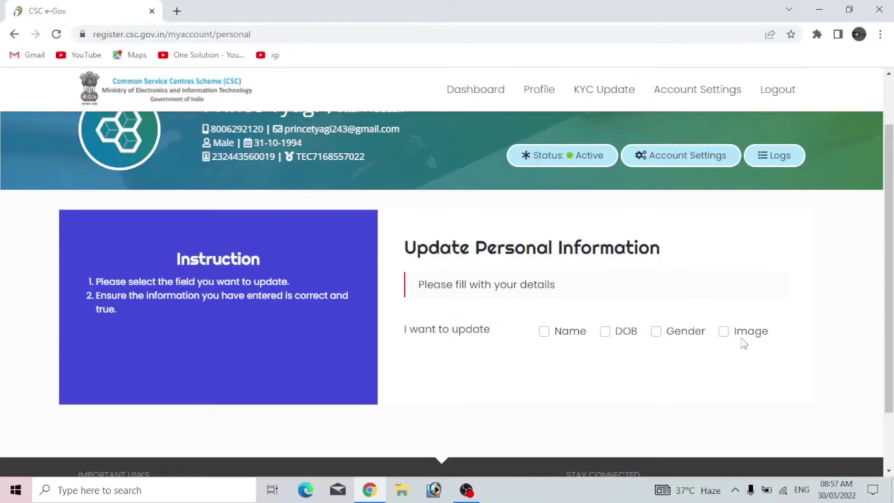
scroll(744, 344, "down", 1)
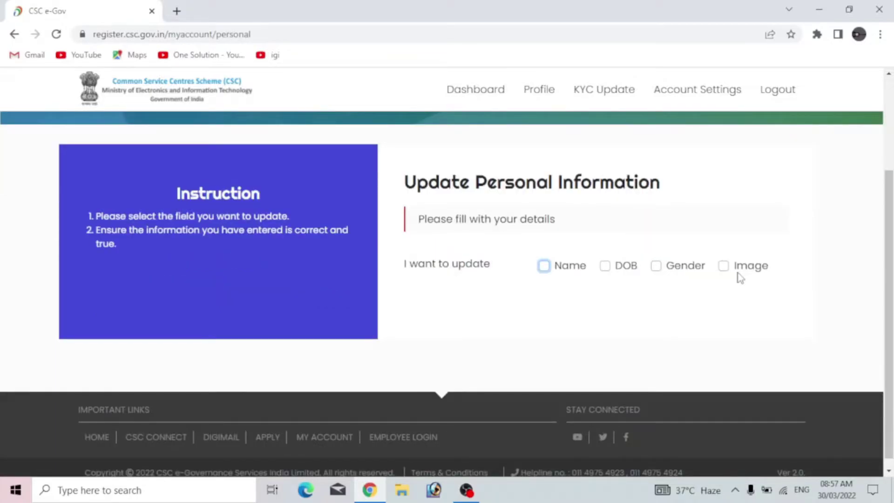
left_click(545, 267)
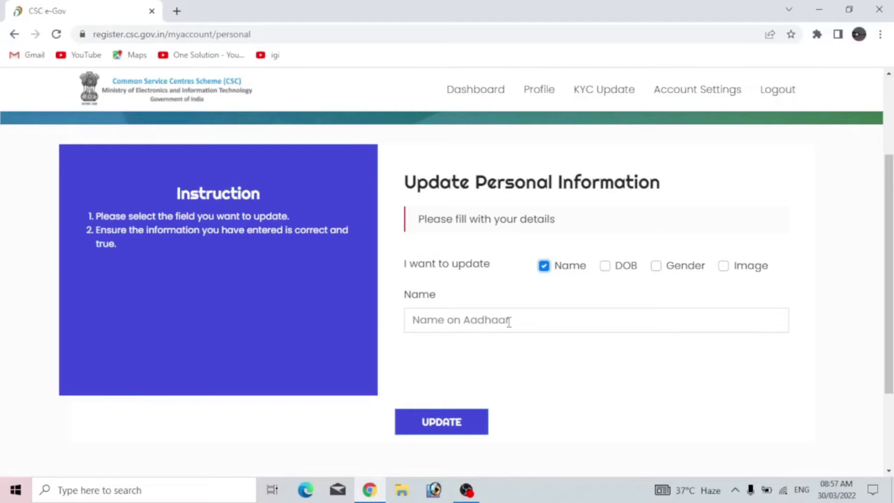
scroll(457, 355, "down", 1)
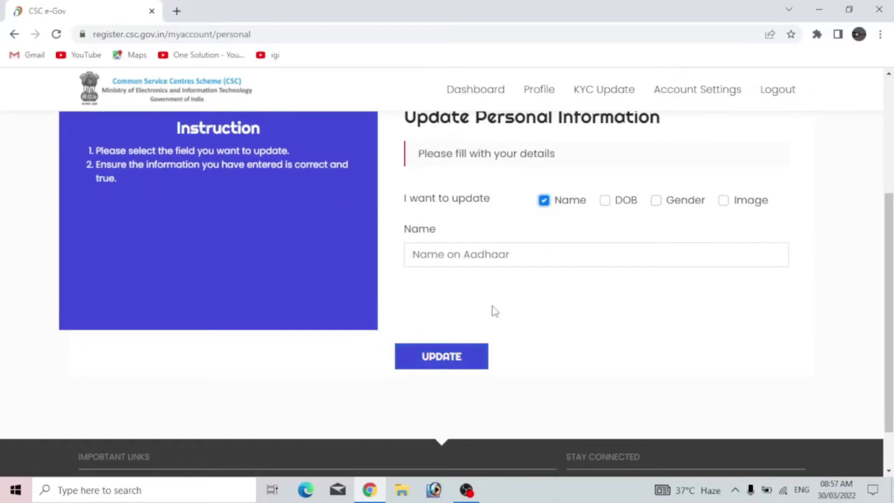
scroll(493, 310, "up", 1)
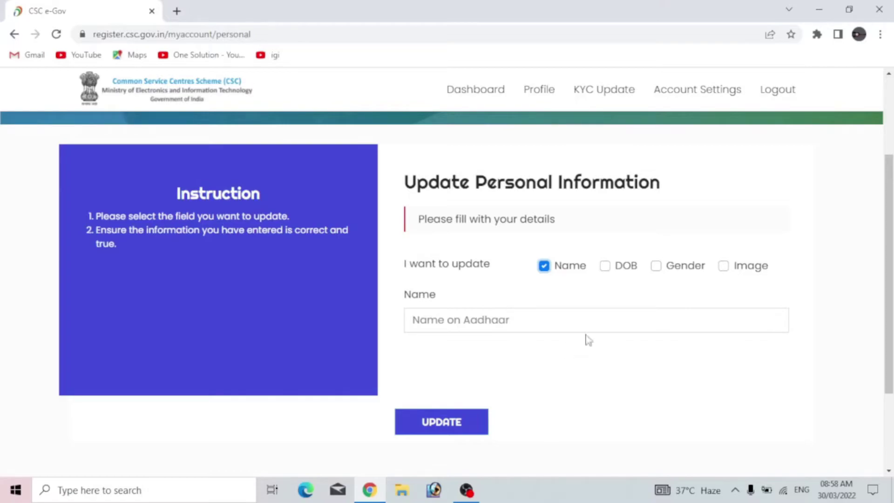
left_click(725, 268)
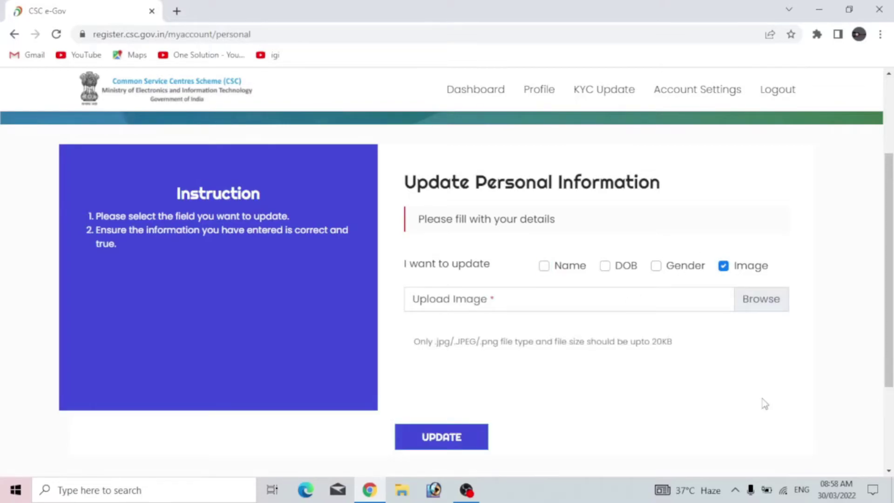
left_click(762, 300)
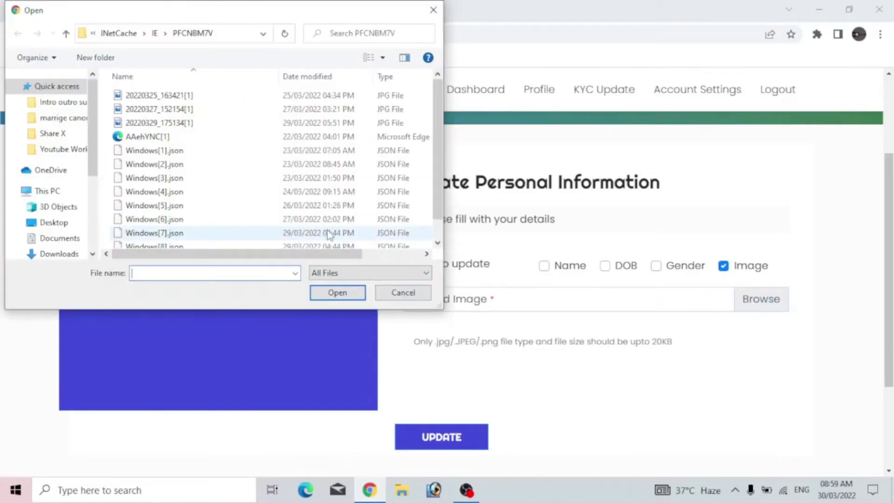
left_click(393, 300)
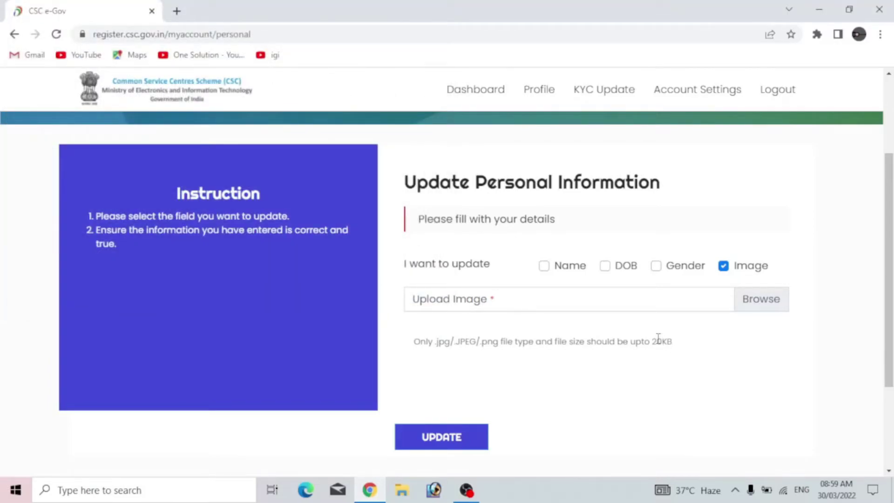
left_click_drag(651, 340, 688, 343)
left_click(578, 363)
scroll(578, 363, "down", 1)
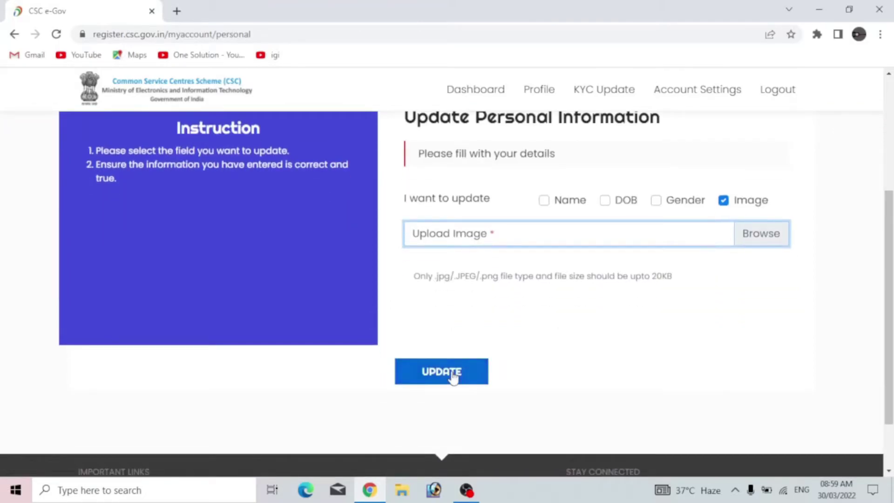
scroll(561, 338, "up", 1)
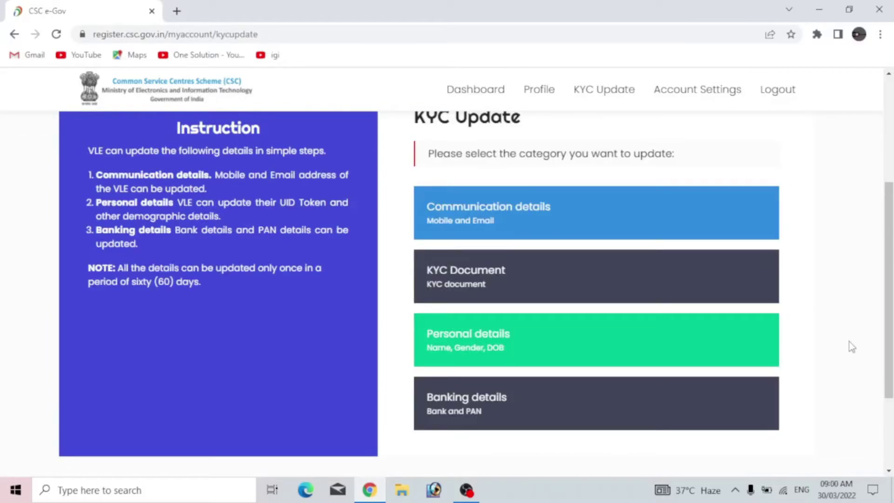
Open the Banking details form and review its fields up to the PAN type choice.
scroll(853, 347, "down", 1)
left_click(480, 341)
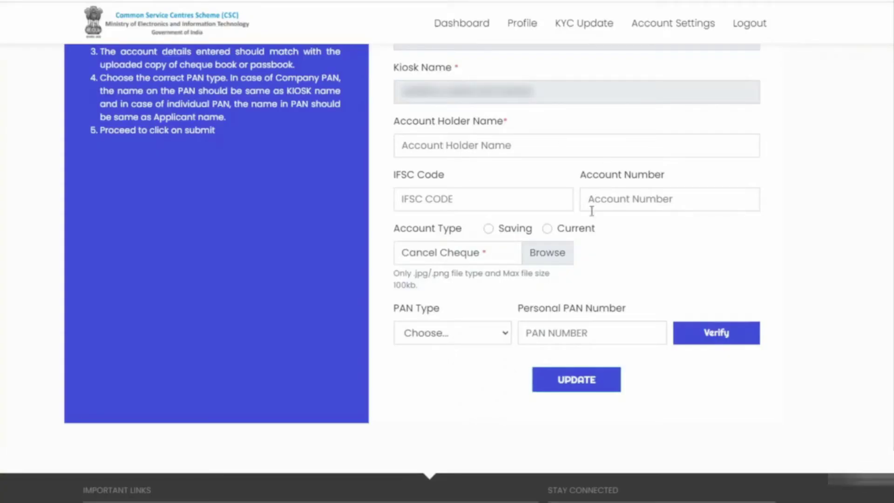
key("Tab")
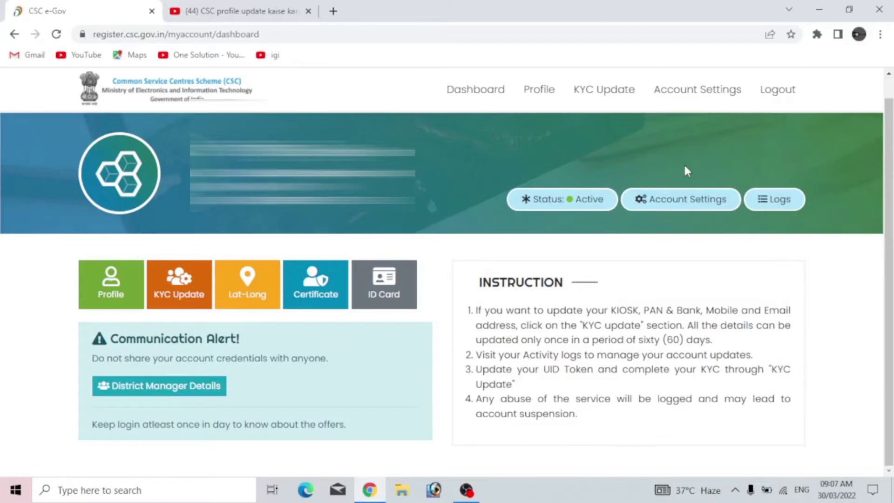
In Account Settings, select Digimail Password, then switch Update Password to Connect Password.
left_click(697, 104)
scroll(668, 254, "down", 3)
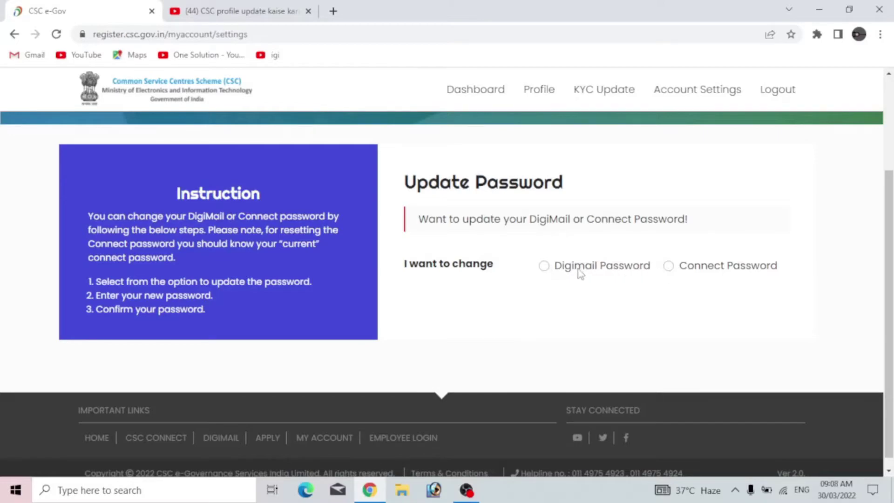
left_click(545, 266)
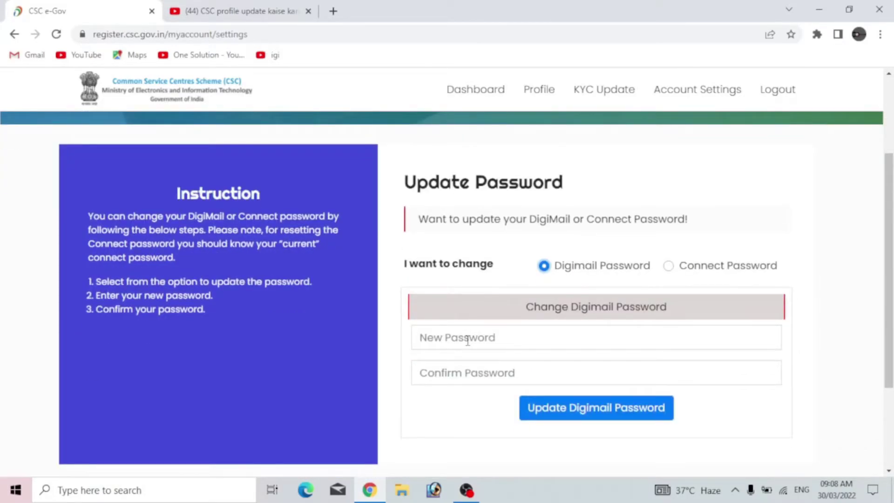
scroll(468, 339, "down", 2)
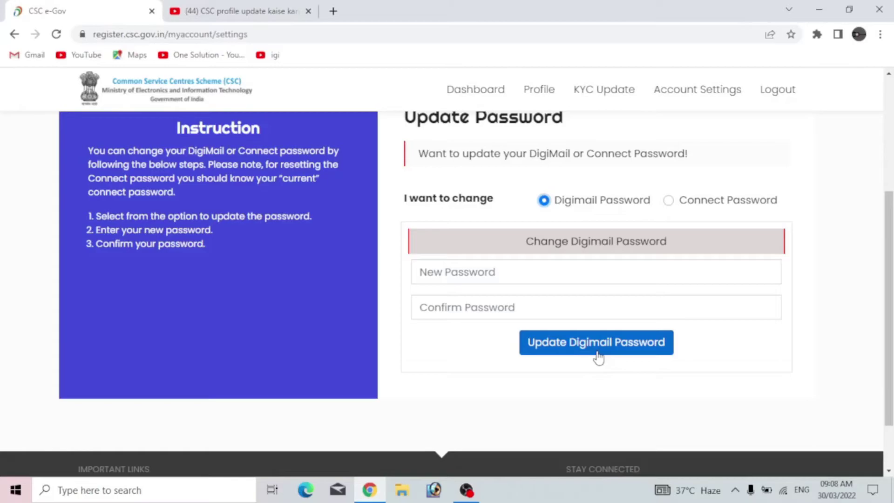
scroll(598, 358, "up", 2)
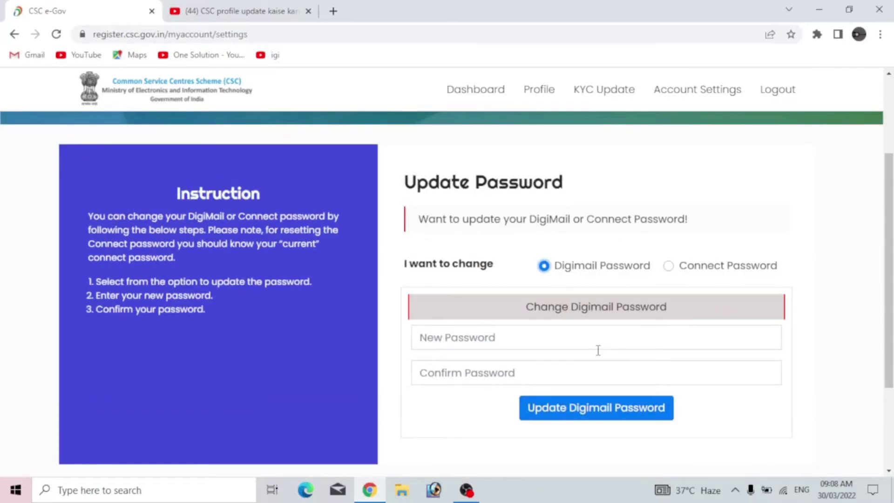
left_click(669, 268)
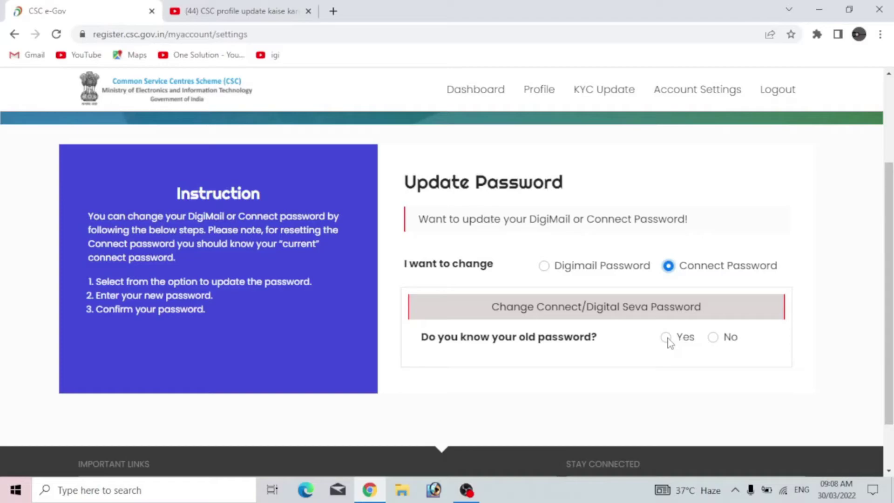
Answer No for the old password, generate a Mobile OTP, and validate it.
left_click(713, 338)
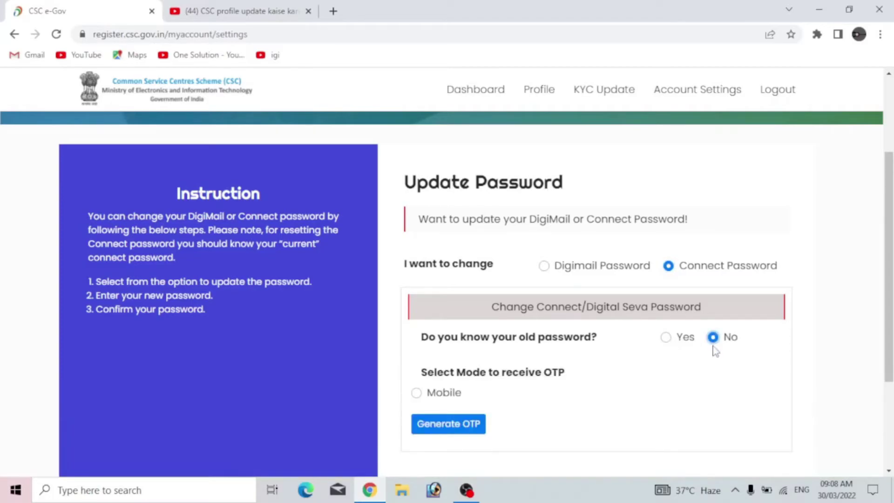
scroll(716, 352, "down", 1)
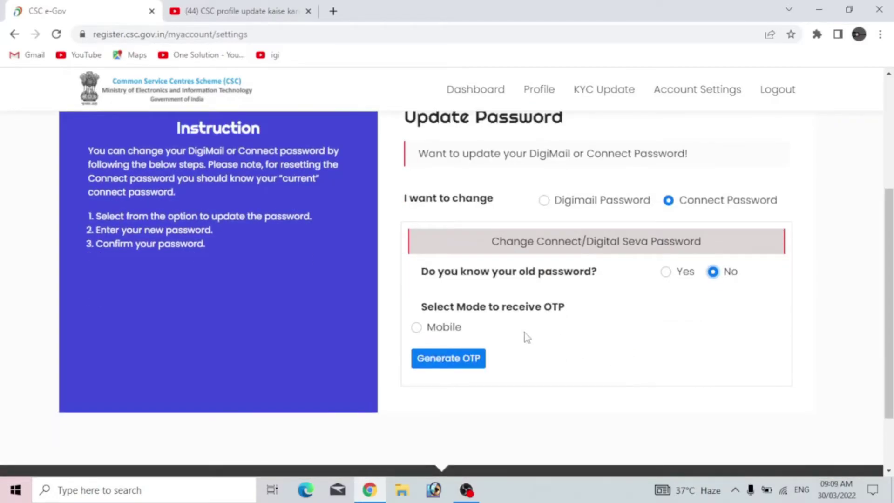
left_click(417, 329)
left_click(446, 359)
scroll(511, 365, "down", 1)
scroll(512, 361, "down", 1)
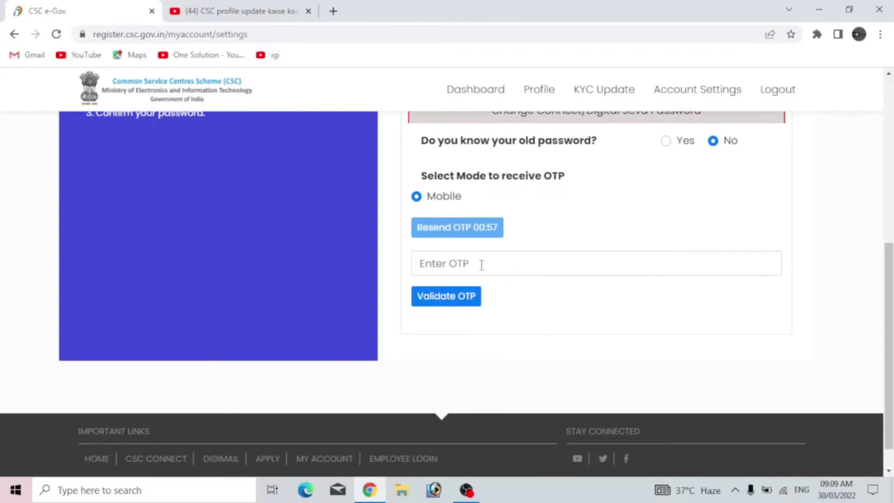
left_click(463, 303)
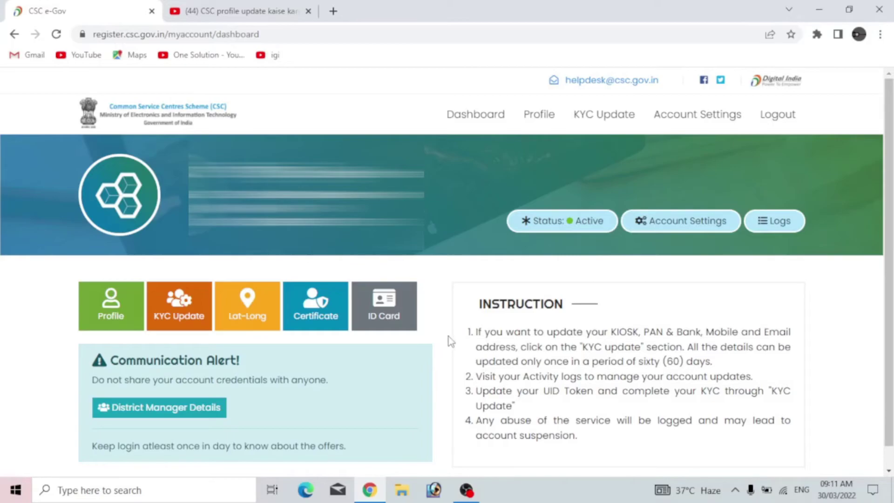
Print the VLE certificate to Save as PDF, then open and close the ID card print.
left_click(328, 321)
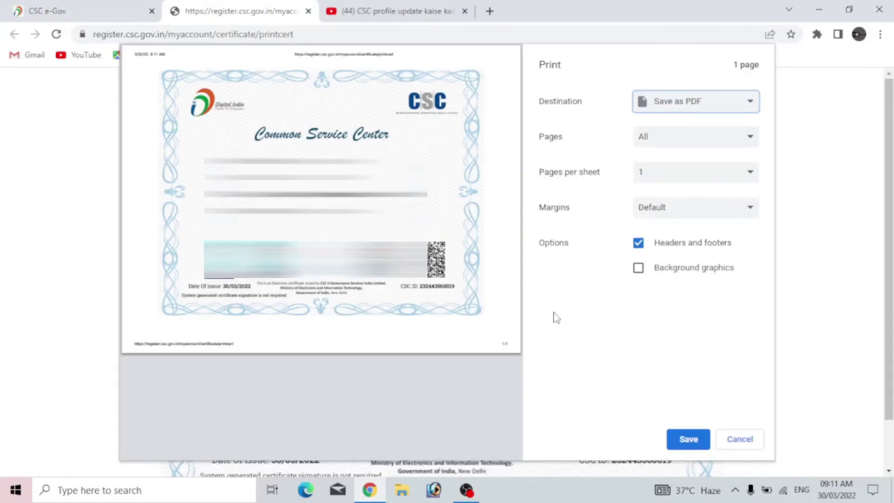
left_click(695, 111)
left_click(685, 129)
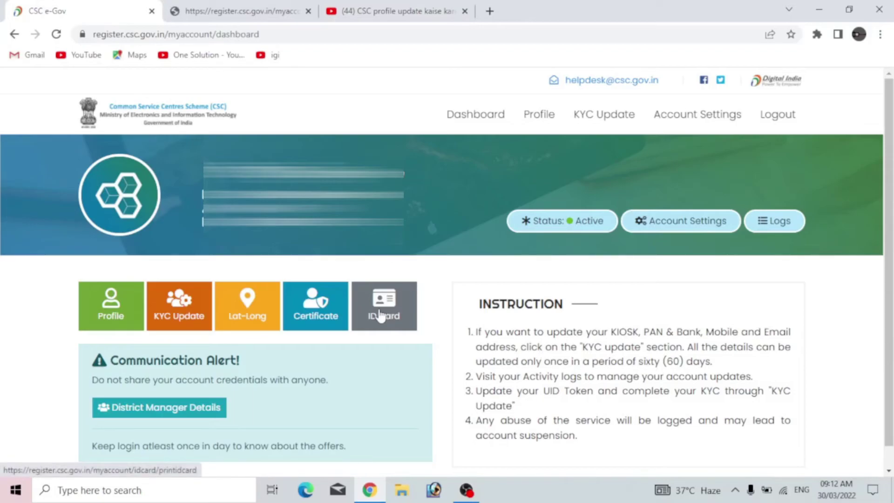
left_click(378, 309)
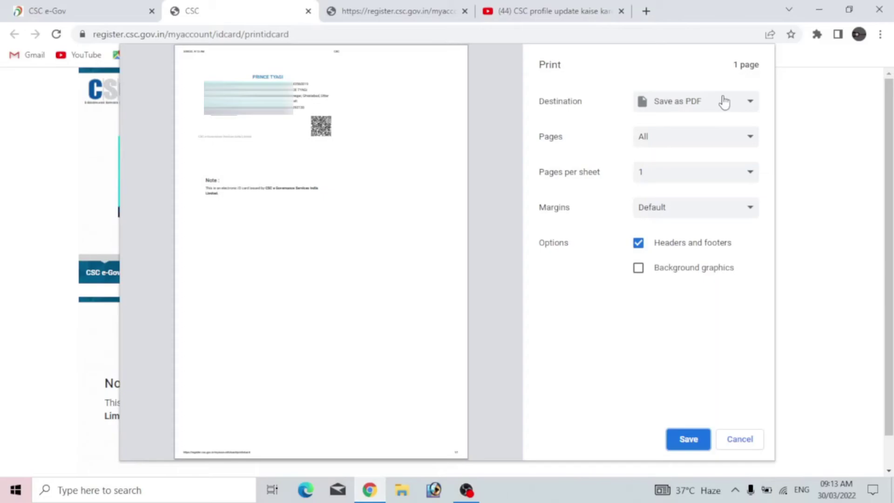
key("Escape")
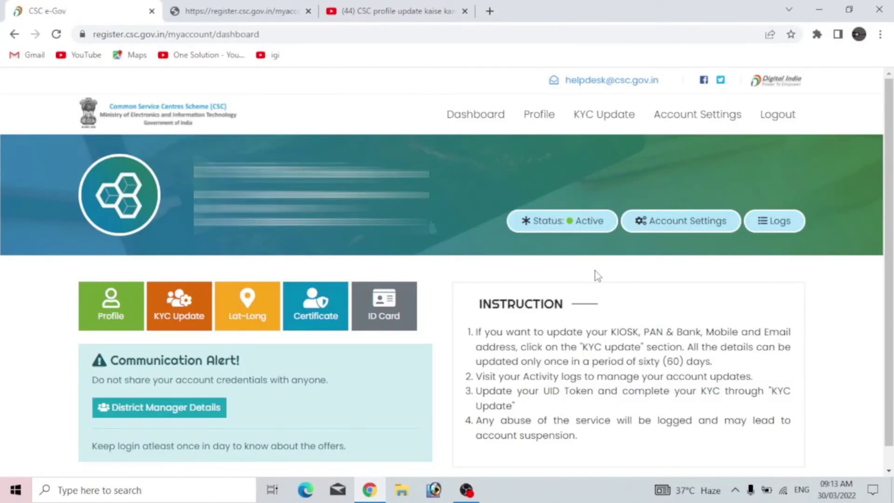
On the Lat-Long page, drag the map pin just northeast of Meerut to update coordinates.
left_click(253, 313)
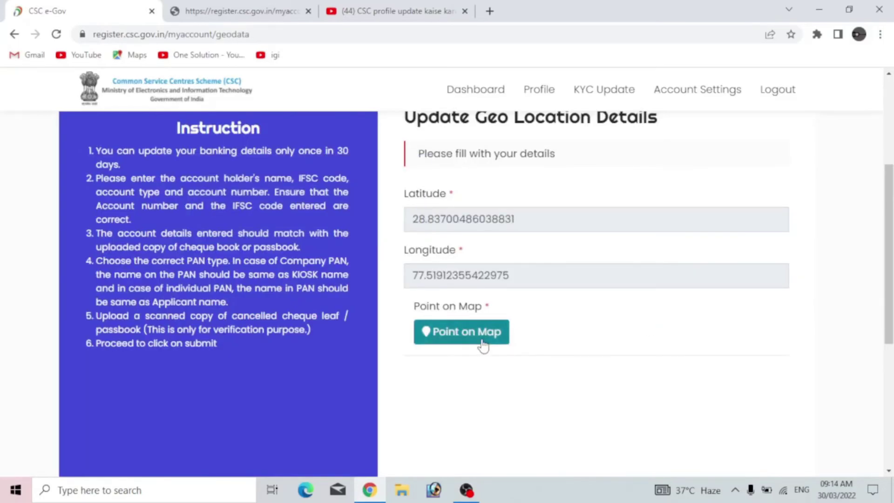
left_click(483, 346)
scroll(531, 372, "down", 5)
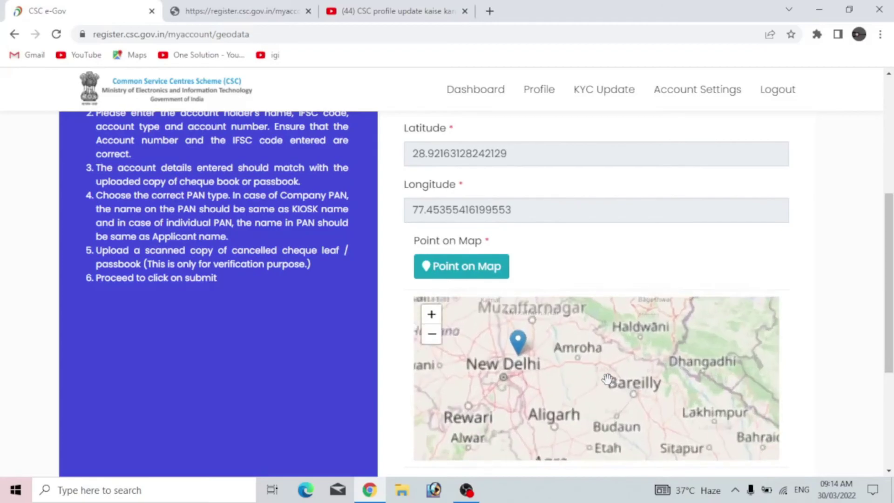
mouse_move(541, 371)
left_mouse_down()
mouse_move(617, 339)
mouse_move(625, 323)
left_mouse_up()
scroll(814, 375, "down", 5)
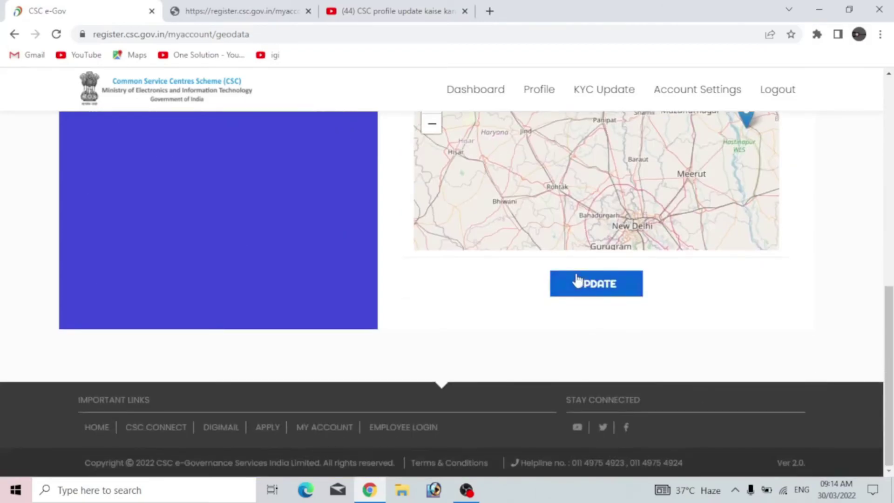